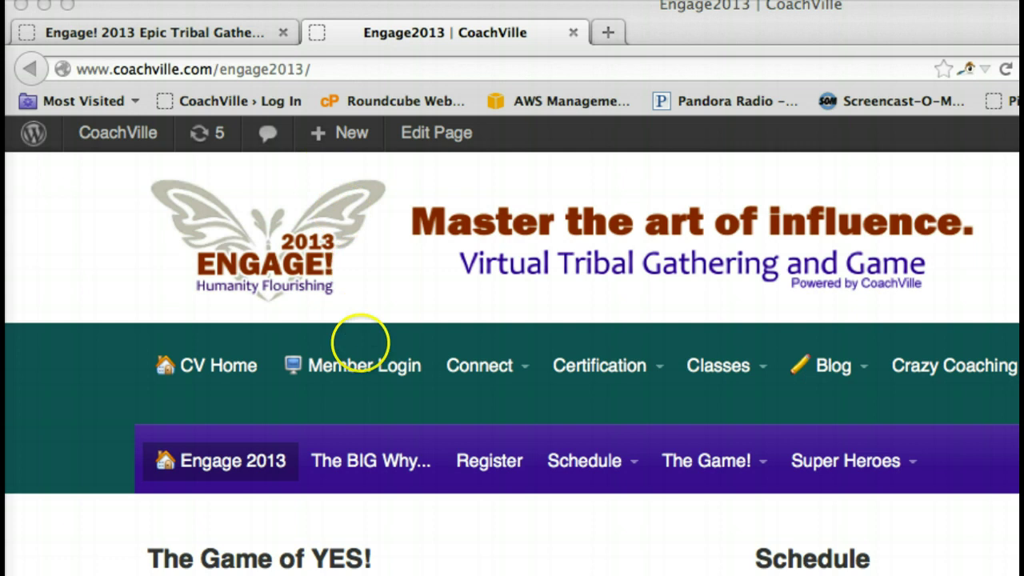
- On the Member Login page, autofill the saved account e-mail and password from the username suggestion
{"action": "left_click", "coordinate": [360, 366]}
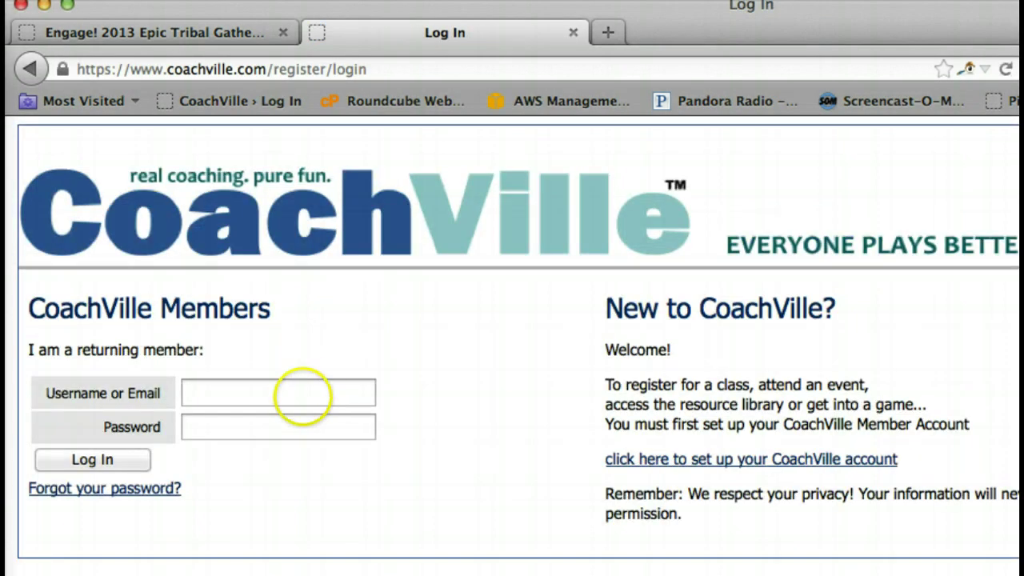
{"action": "left_click", "coordinate": [300, 397]}
{"action": "type", "text": "wr"}
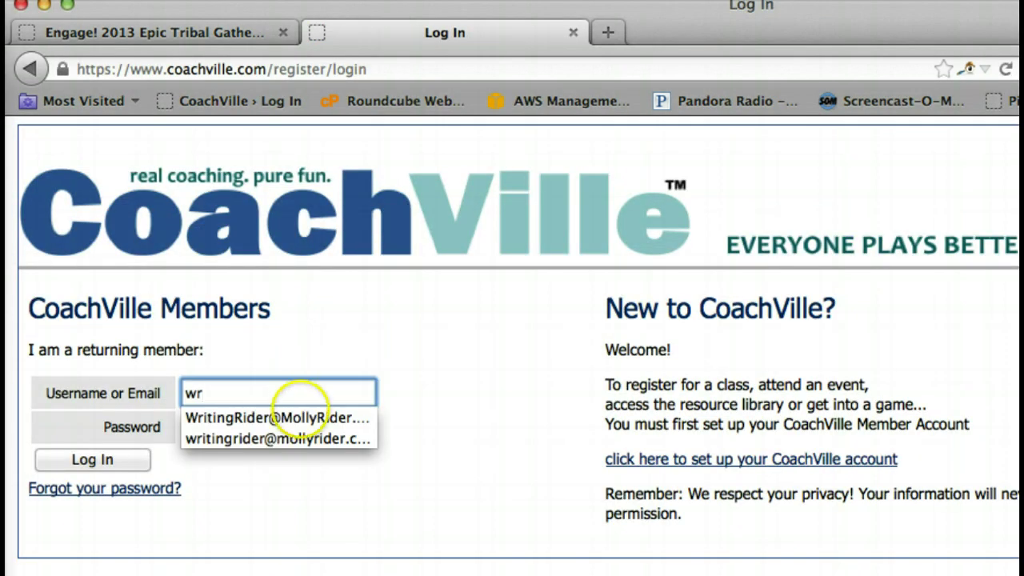
{"action": "left_click", "coordinate": [298, 418]}
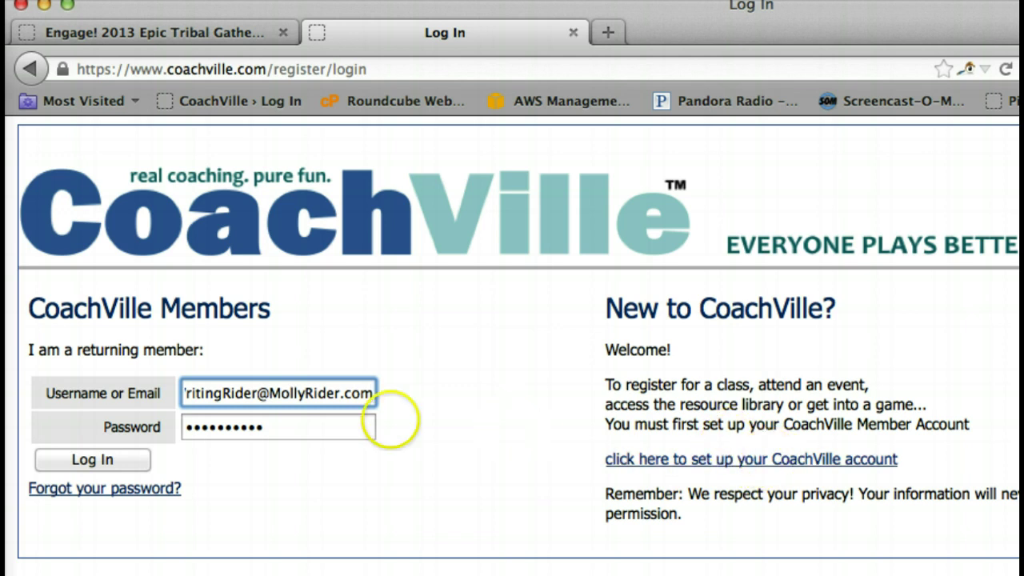
- Log in and browse the Power Ups on the Engage! 2013 Epic Tribal Gathering Phase 1 card
{"action": "left_click", "coordinate": [124, 461]}
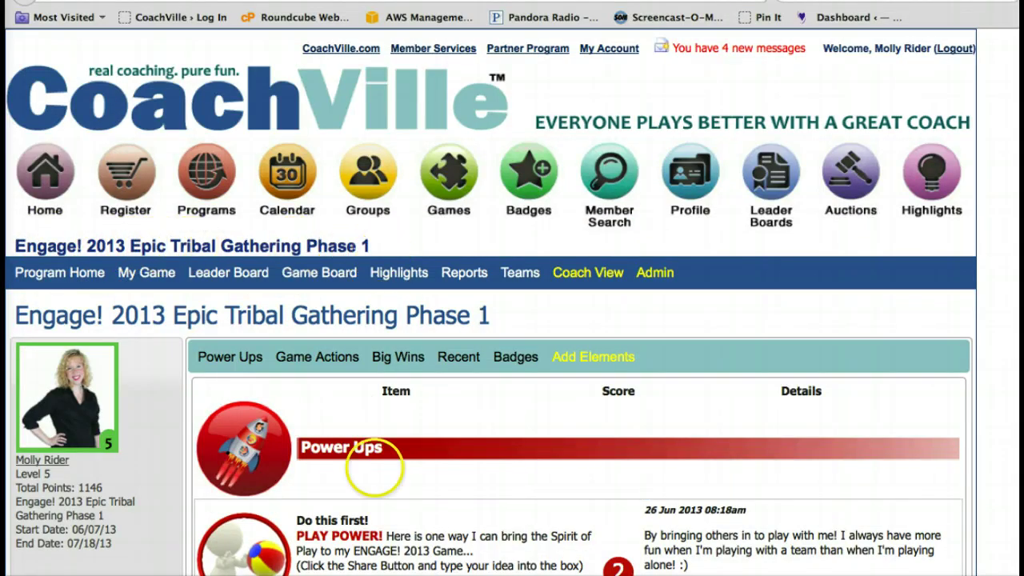
{"action": "scroll", "coordinate": [476, 457], "scroll_direction": "down", "scroll_amount": 3}
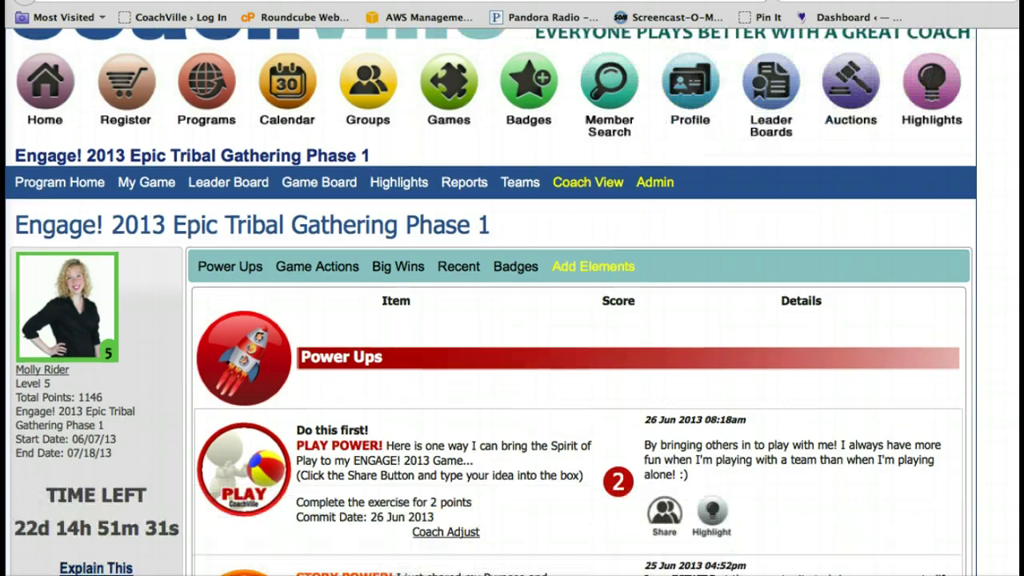
{"action": "scroll", "coordinate": [424, 388], "scroll_direction": "down", "scroll_amount": 5}
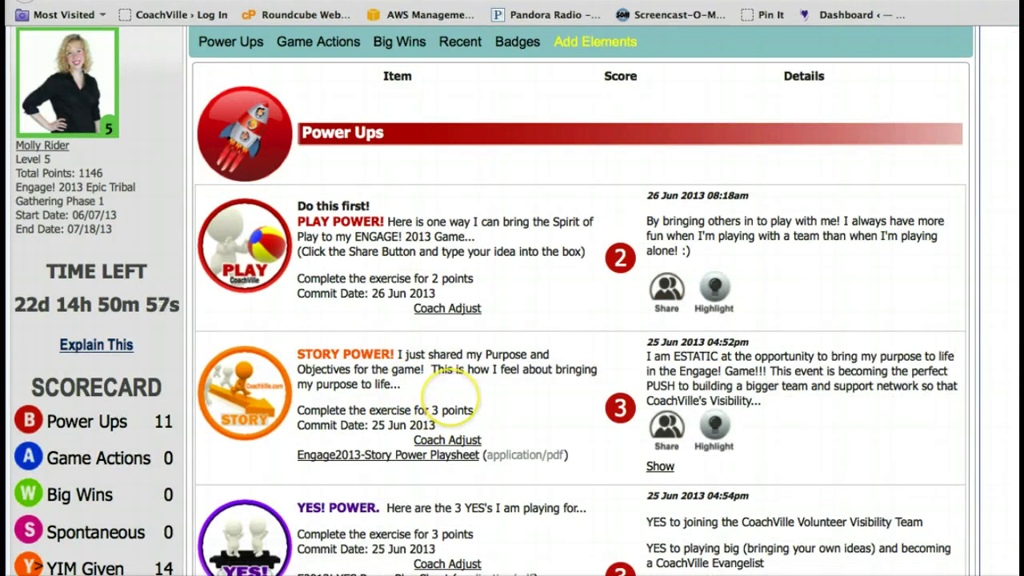
{"action": "scroll", "coordinate": [448, 400], "scroll_direction": "up", "scroll_amount": 5}
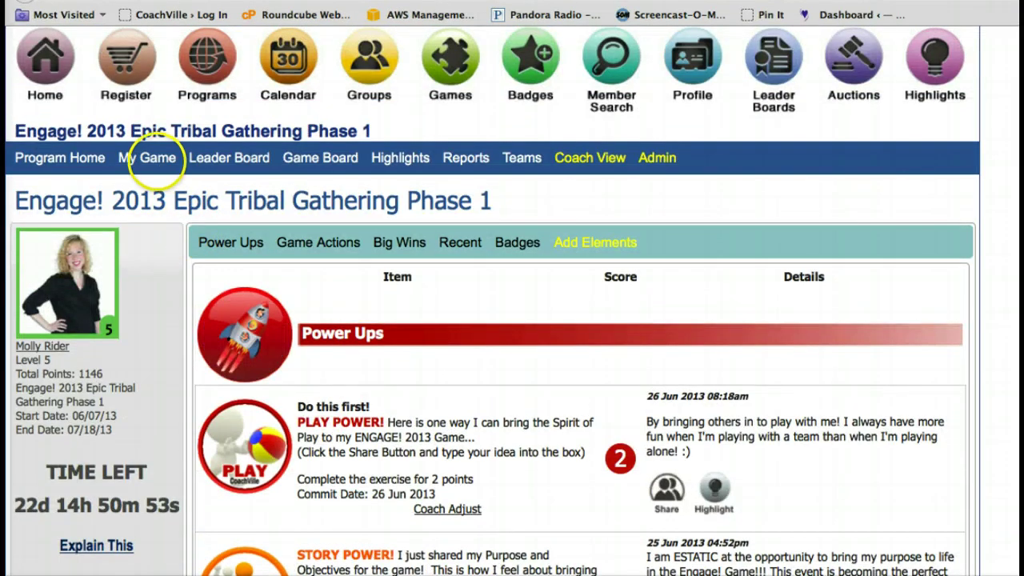
- Go to My Game and view the BIG WHY example about teaching people to be GREAT Coaches
{"action": "left_click", "coordinate": [149, 159]}
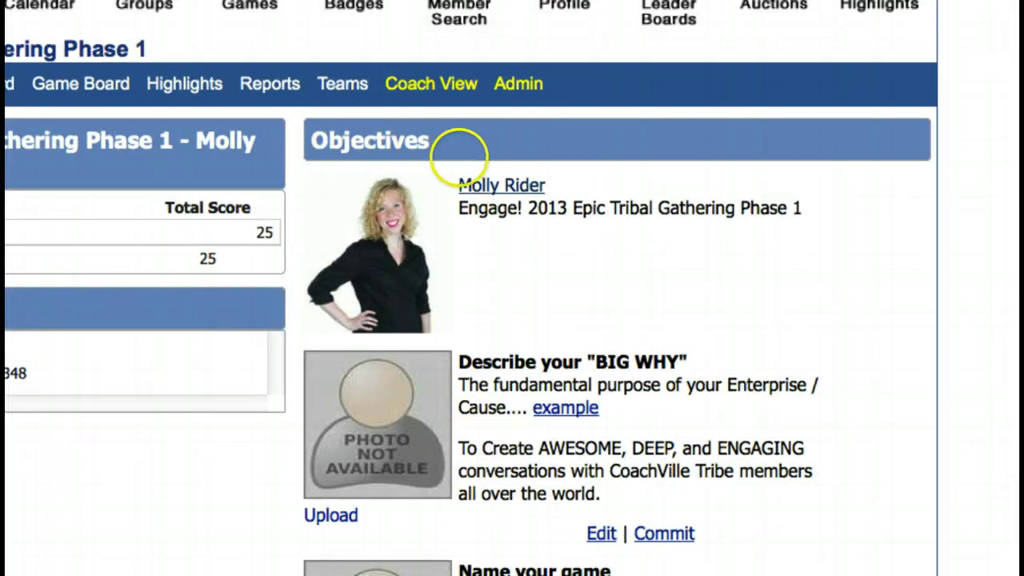
{"action": "scroll", "coordinate": [461, 239], "scroll_direction": "down", "scroll_amount": 3}
{"action": "scroll", "coordinate": [463, 232], "scroll_direction": "down", "scroll_amount": 1}
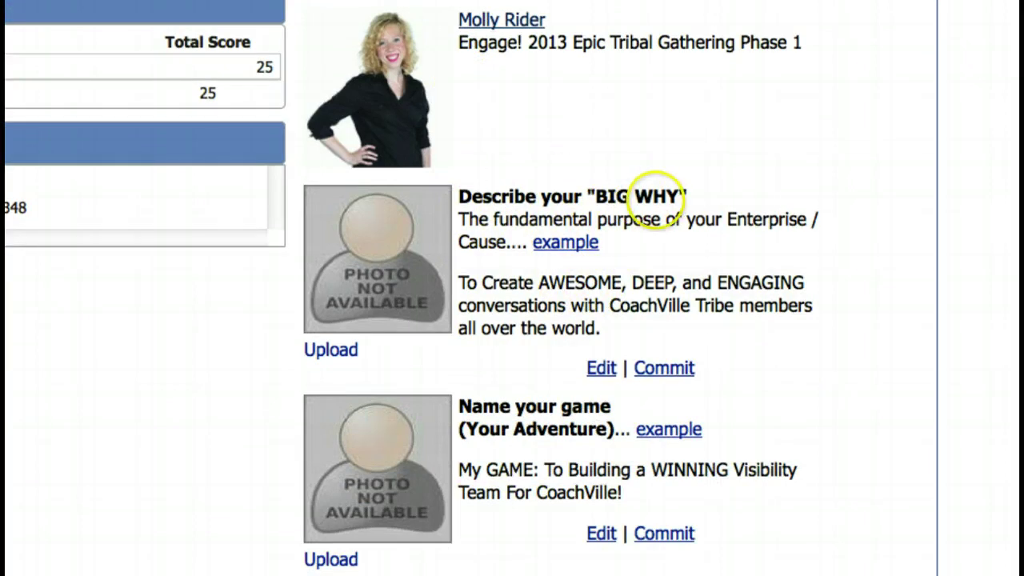
{"action": "left_click", "coordinate": [563, 243]}
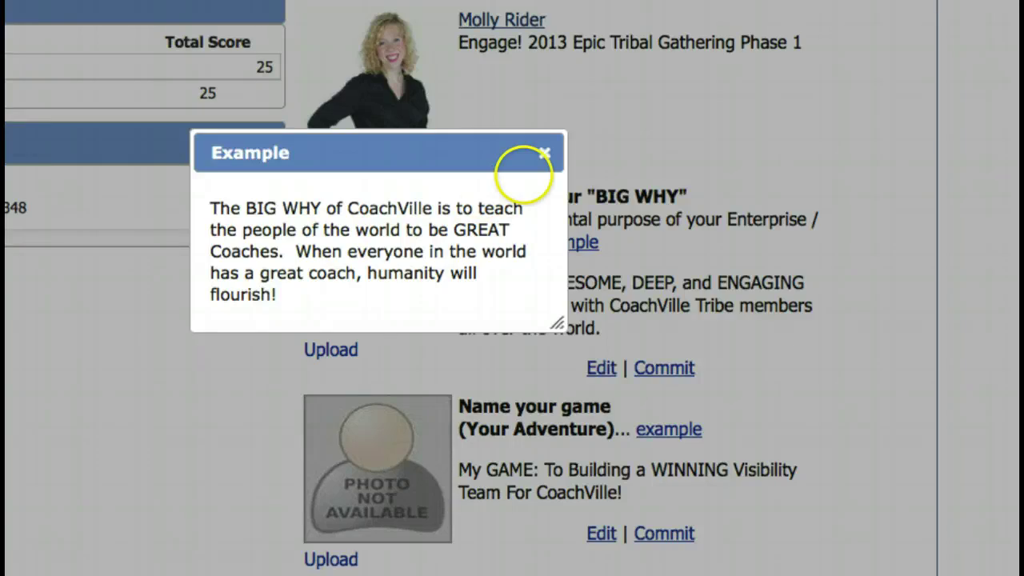
- Close the example and re-save the BIG WHY objective 'To Create AWESOME, DEEP, and ENGAGING conversations…' unchanged
{"action": "left_click", "coordinate": [544, 153]}
{"action": "scroll", "coordinate": [645, 310], "scroll_direction": "down", "scroll_amount": 3}
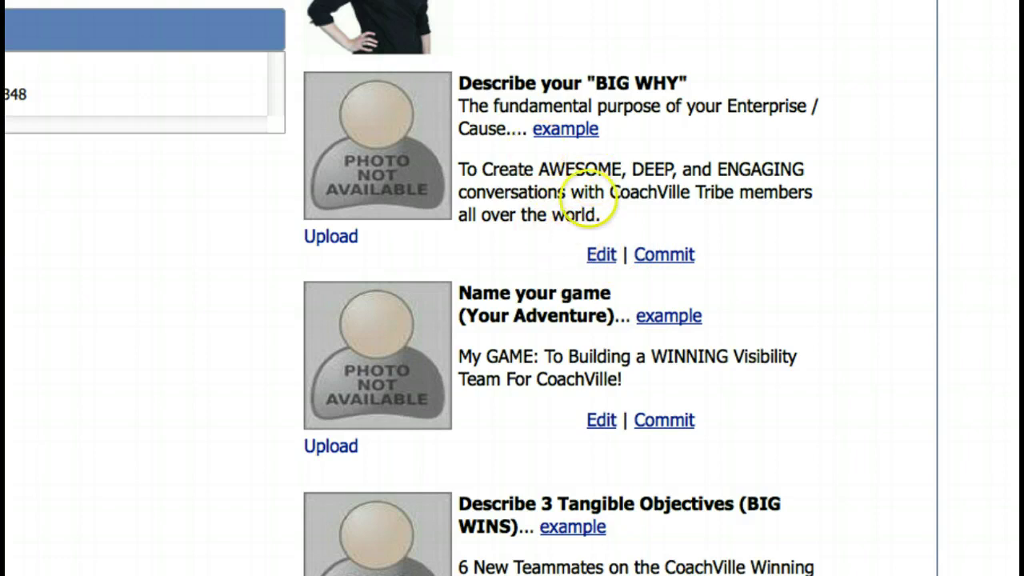
{"action": "left_click", "coordinate": [599, 255]}
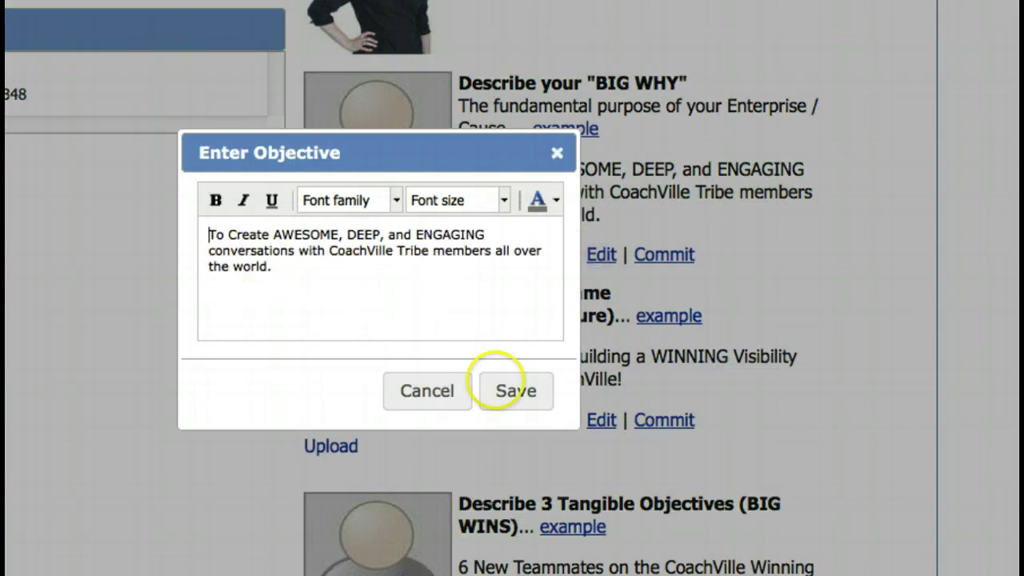
{"action": "left_click", "coordinate": [513, 390]}
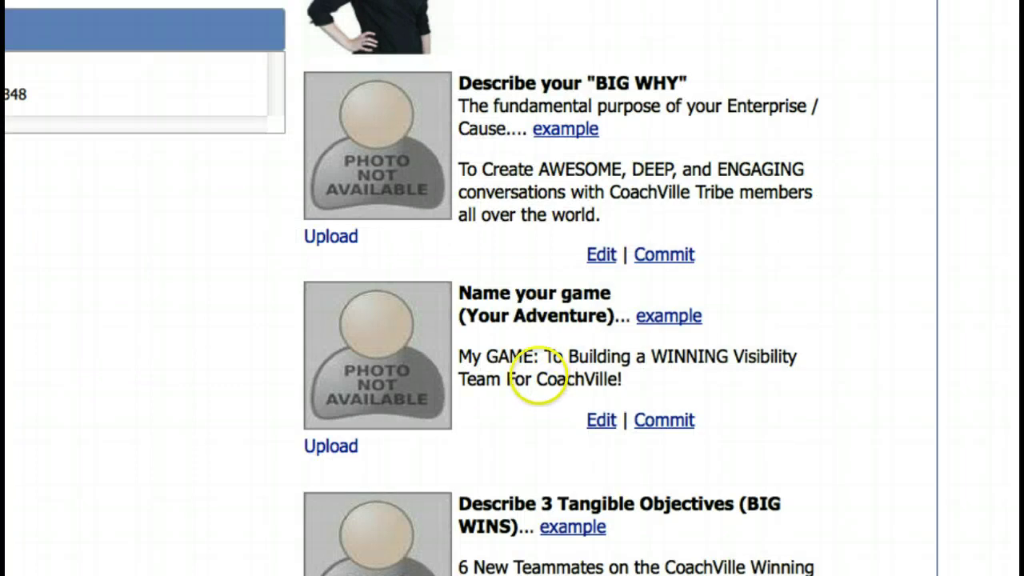
{"action": "scroll", "coordinate": [539, 384], "scroll_direction": "down", "scroll_amount": 10}
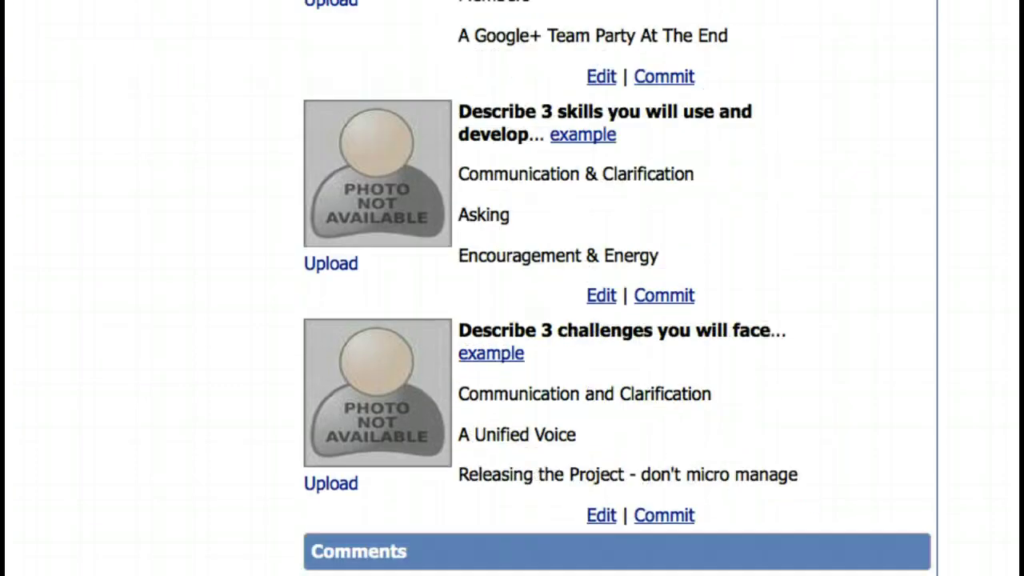
{"action": "scroll", "coordinate": [539, 384], "scroll_direction": "up", "scroll_amount": 8}
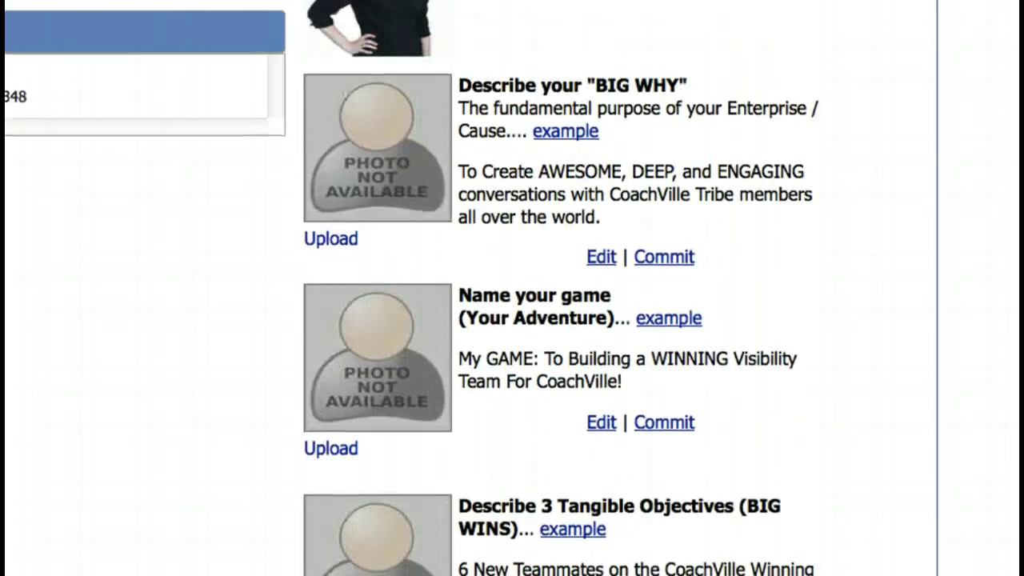
{"action": "left_click", "coordinate": [656, 256]}
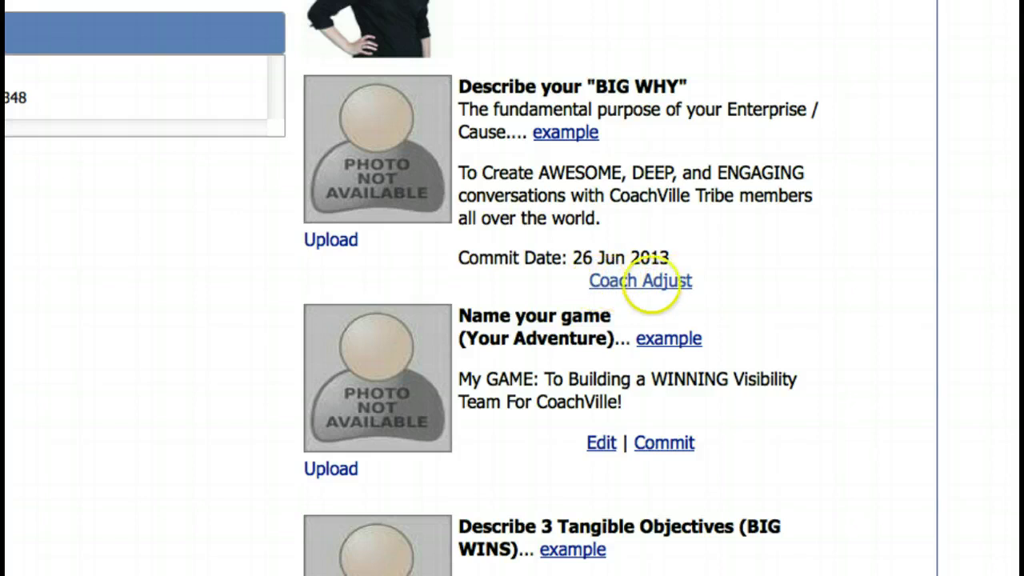
{"action": "left_click", "coordinate": [654, 281]}
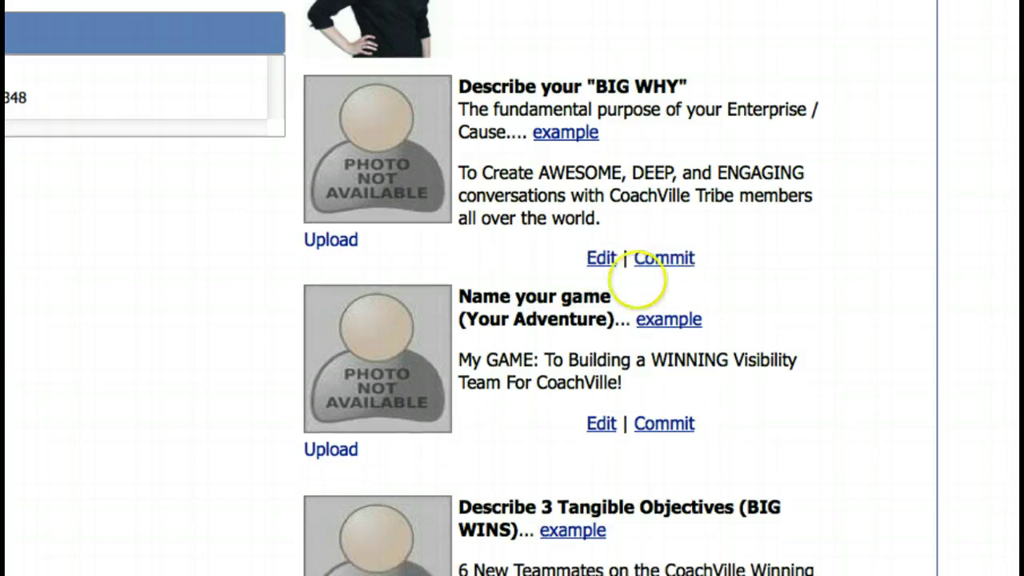
{"action": "left_click", "coordinate": [602, 258]}
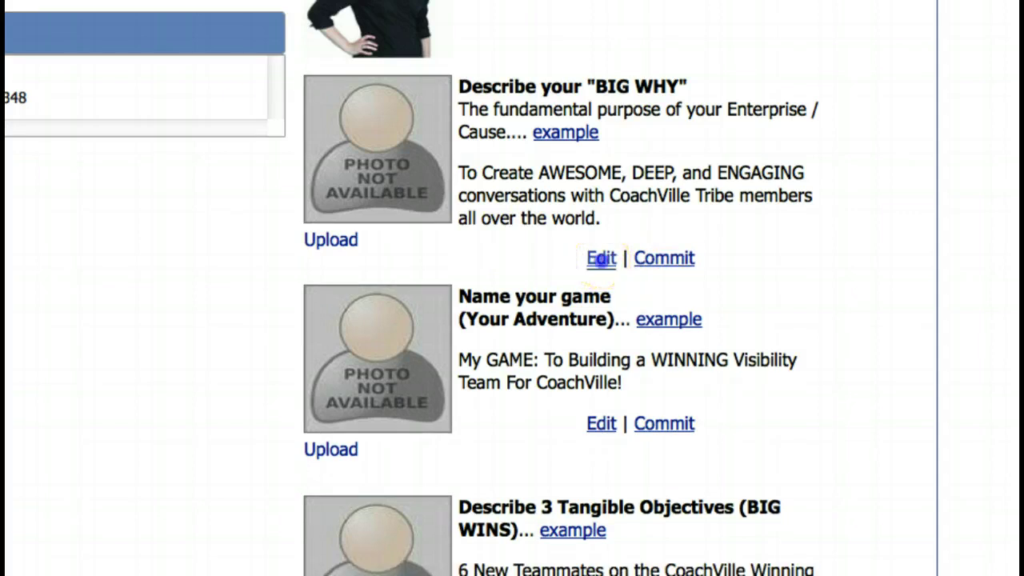
{"action": "left_click", "coordinate": [503, 386]}
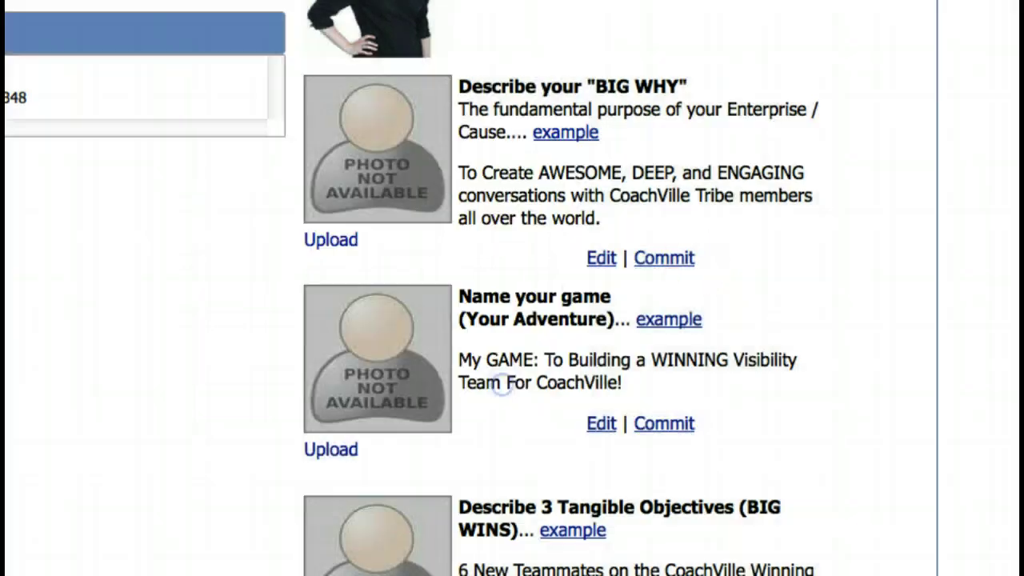
{"action": "left_click", "coordinate": [665, 257]}
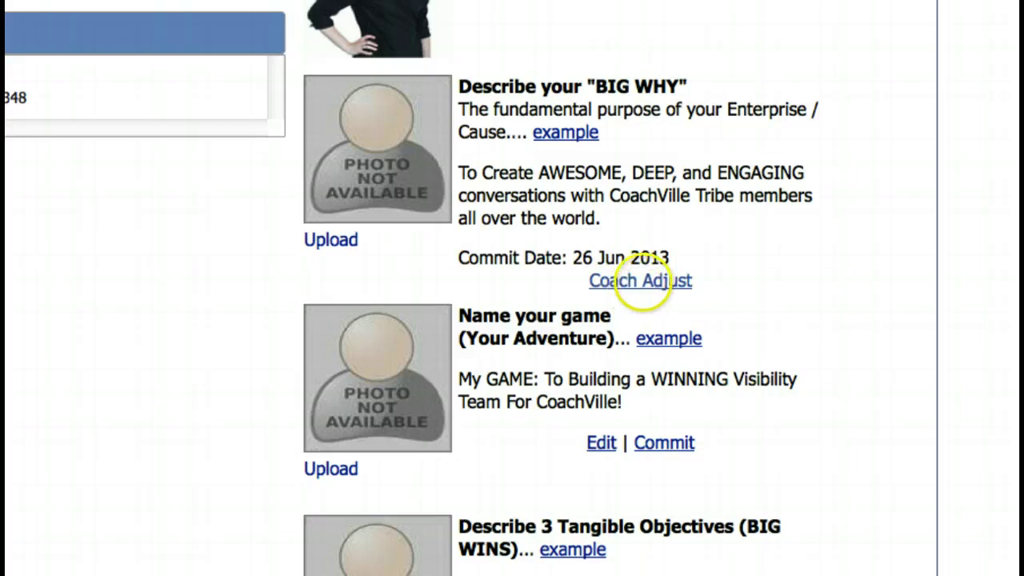
{"action": "left_click", "coordinate": [643, 281]}
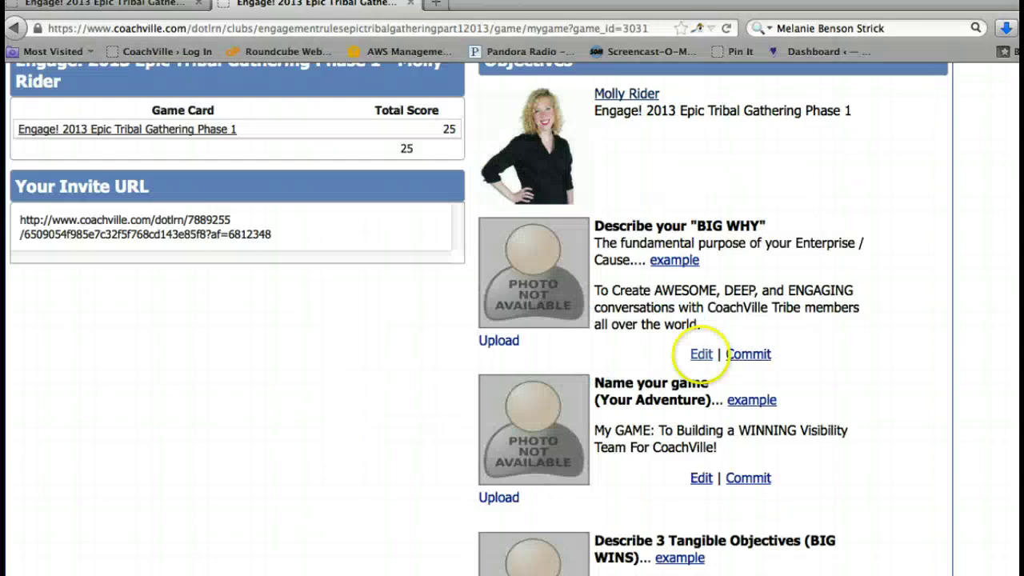
{"action": "scroll", "coordinate": [600, 203], "scroll_direction": "up", "scroll_amount": 3}
{"action": "scroll", "coordinate": [692, 302], "scroll_direction": "down", "scroll_amount": 1}
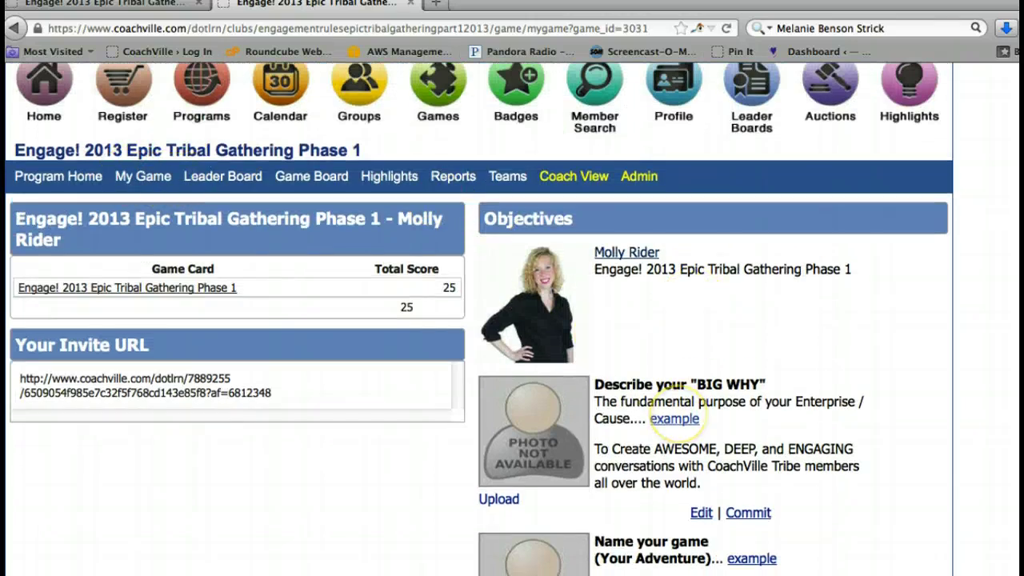
{"action": "scroll", "coordinate": [675, 416], "scroll_direction": "down", "scroll_amount": 1}
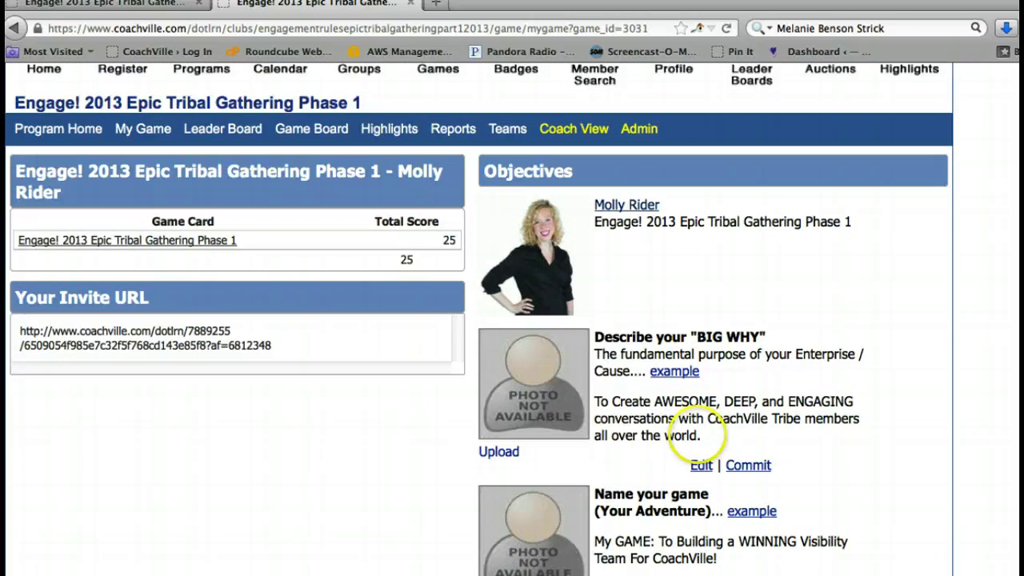
{"action": "left_click", "coordinate": [736, 464]}
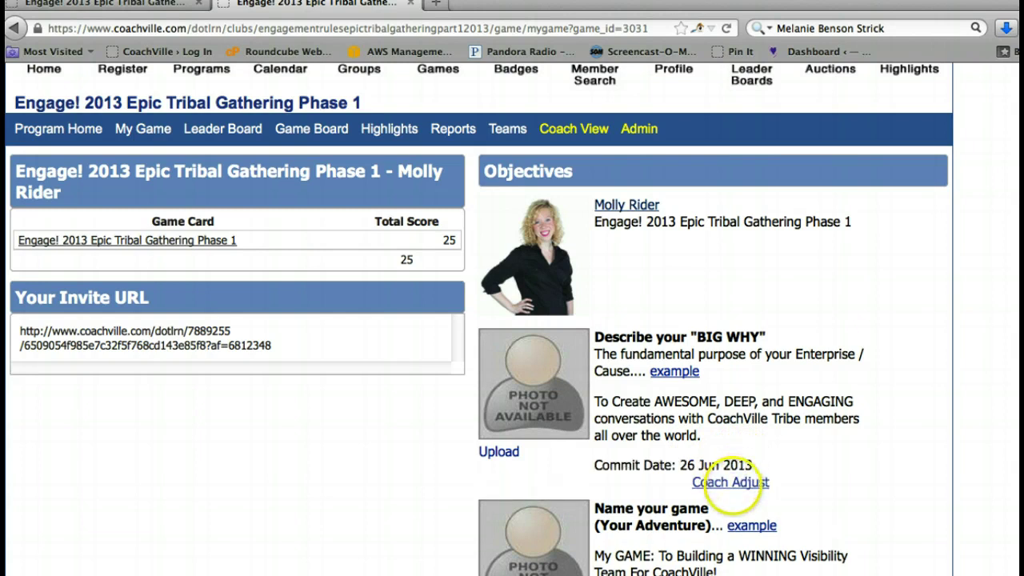
{"action": "left_click", "coordinate": [720, 483]}
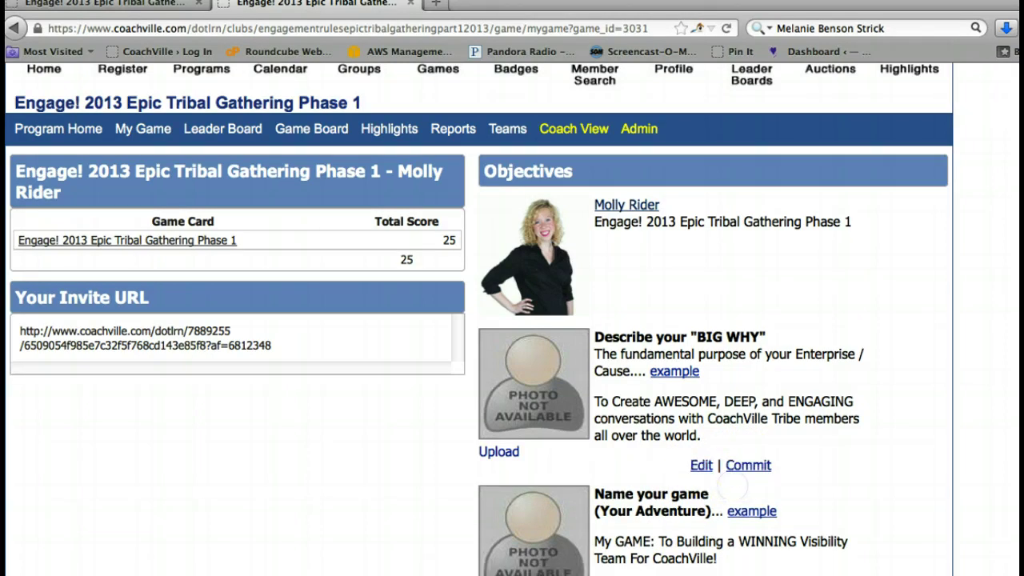
{"action": "left_click", "coordinate": [701, 465]}
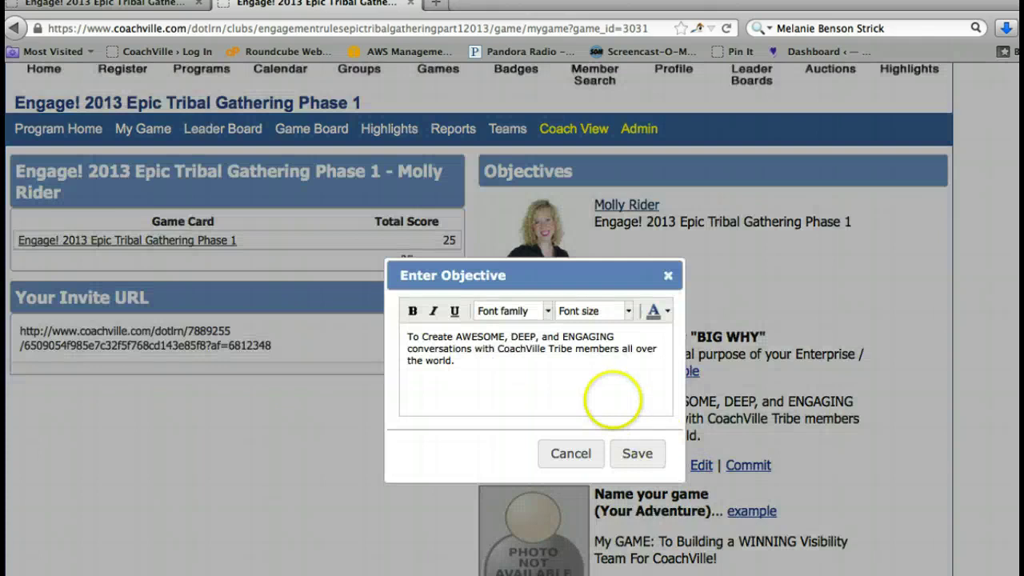
{"action": "left_click", "coordinate": [636, 453]}
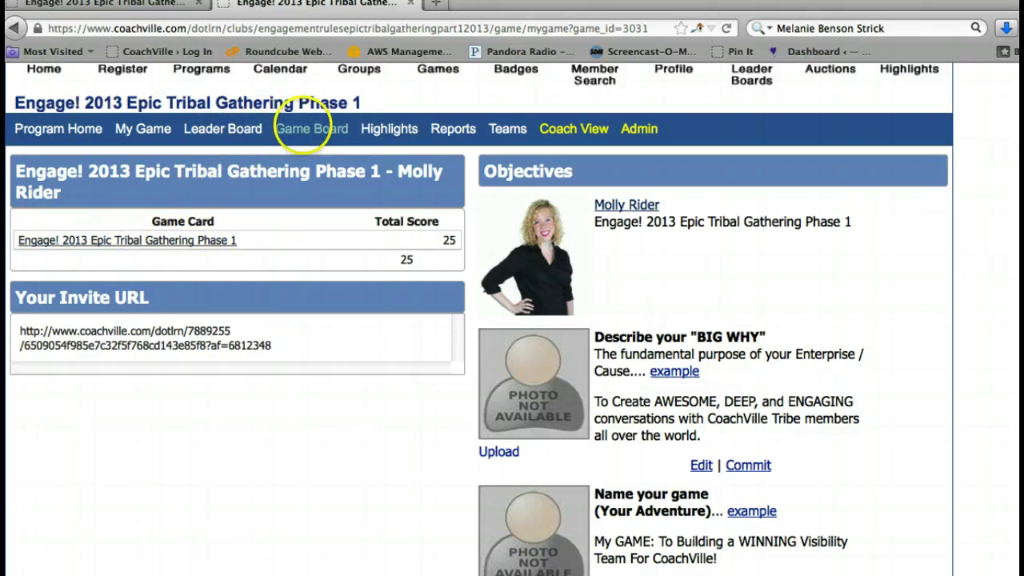
- Open the Game Board and scroll through the Play, Story and YES! Power Ups
{"action": "left_click", "coordinate": [170, 240]}
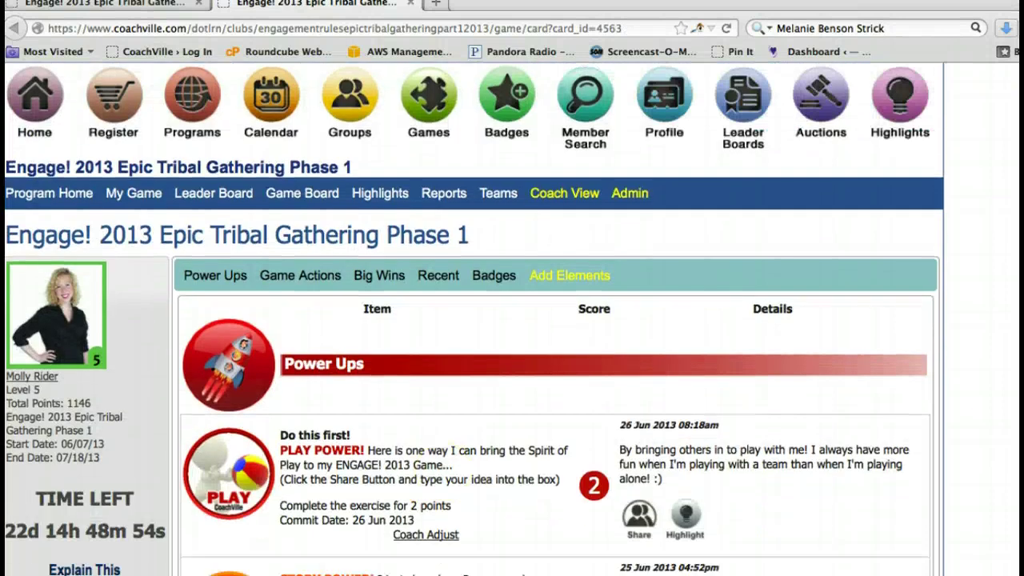
{"action": "scroll", "coordinate": [381, 496], "scroll_direction": "down", "scroll_amount": 3}
{"action": "scroll", "coordinate": [389, 504], "scroll_direction": "down", "scroll_amount": 3}
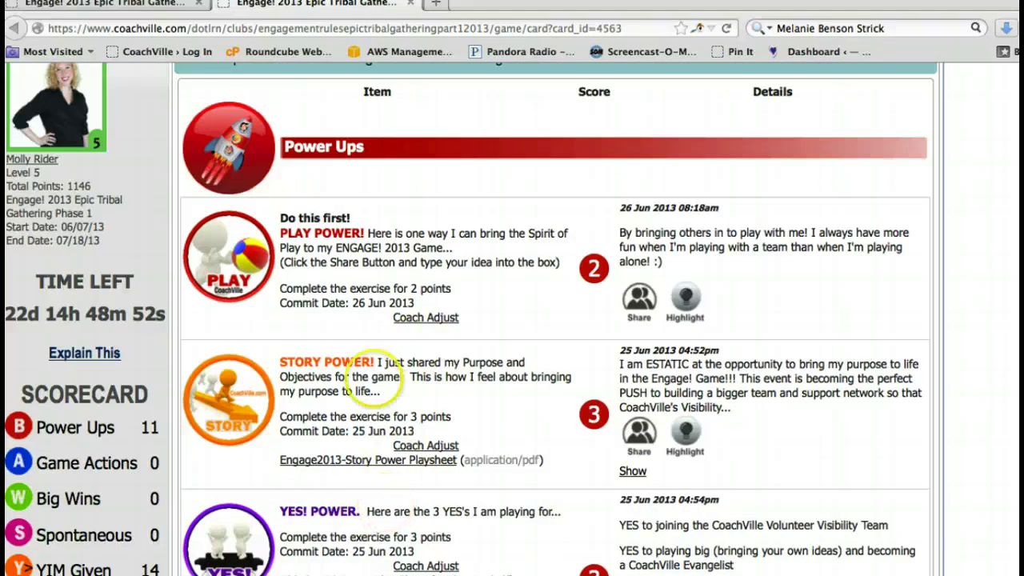